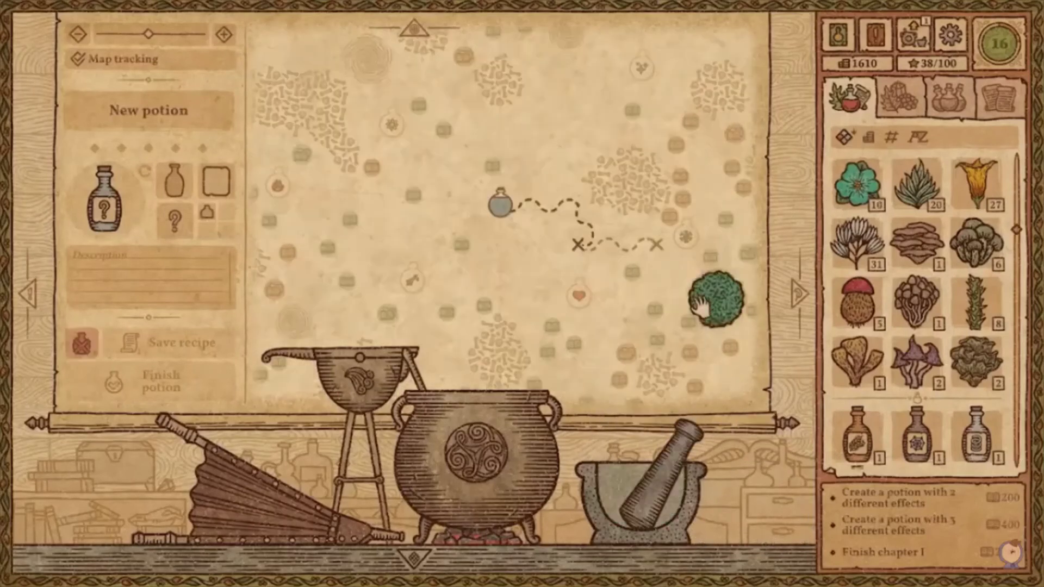
Carry the ground green herb from the mortar and tip it into the cauldron
drag(459, 113, 763, 447)
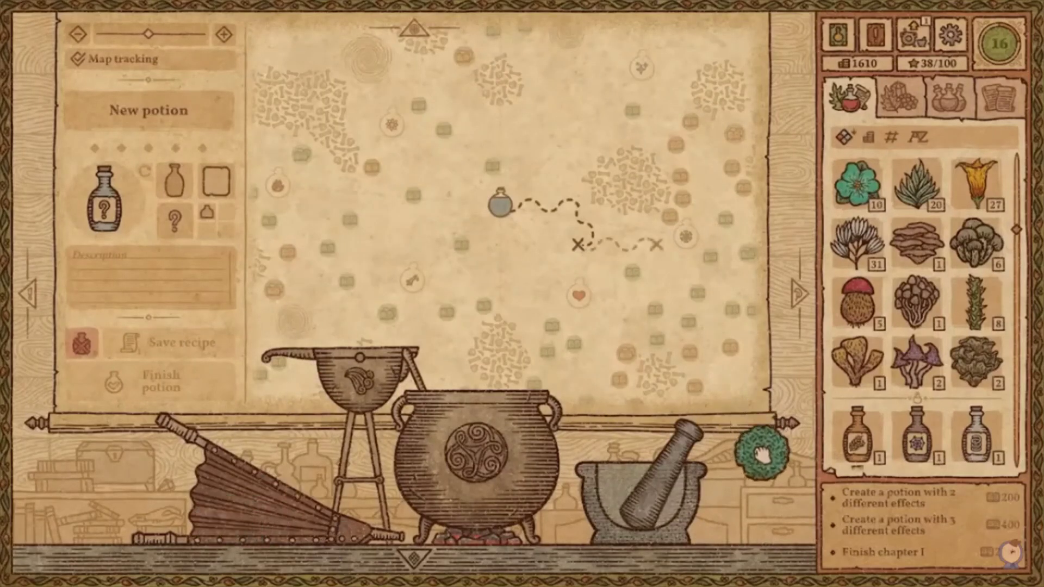
drag(167, 516, 337, 335)
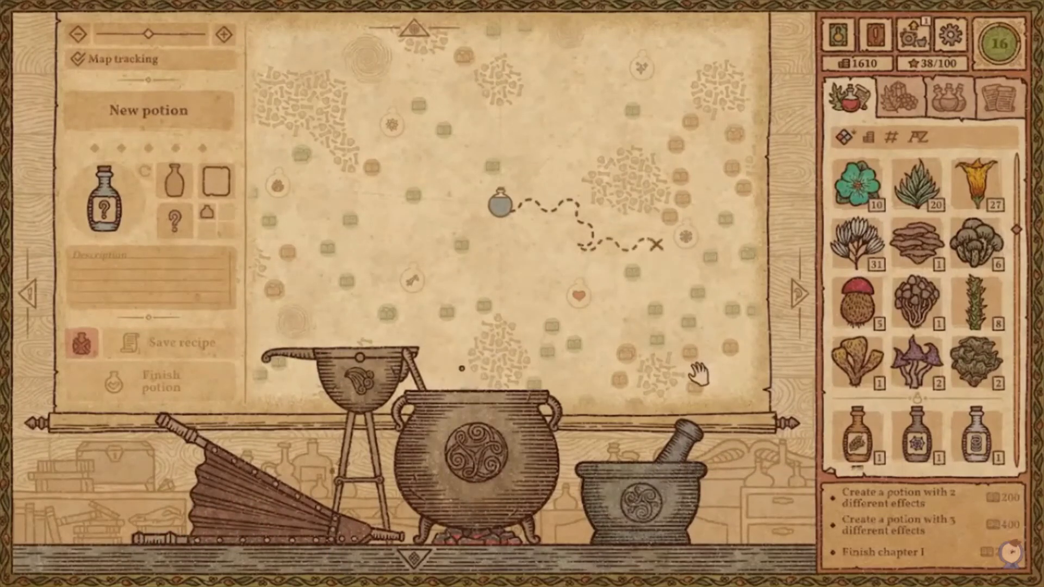
Stir the cauldron so the potion advances along the dashed map path
drag(419, 368, 490, 359)
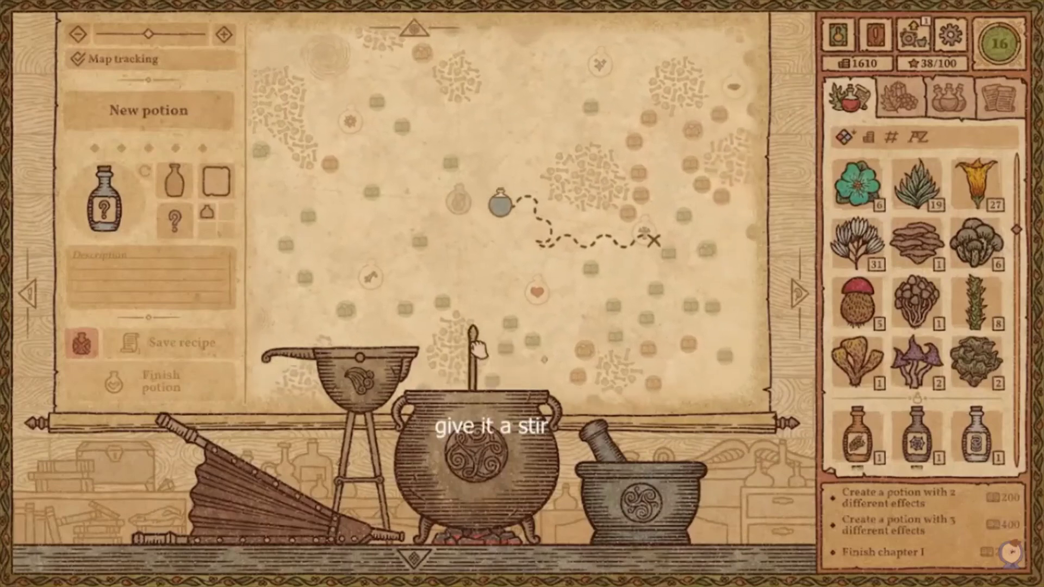